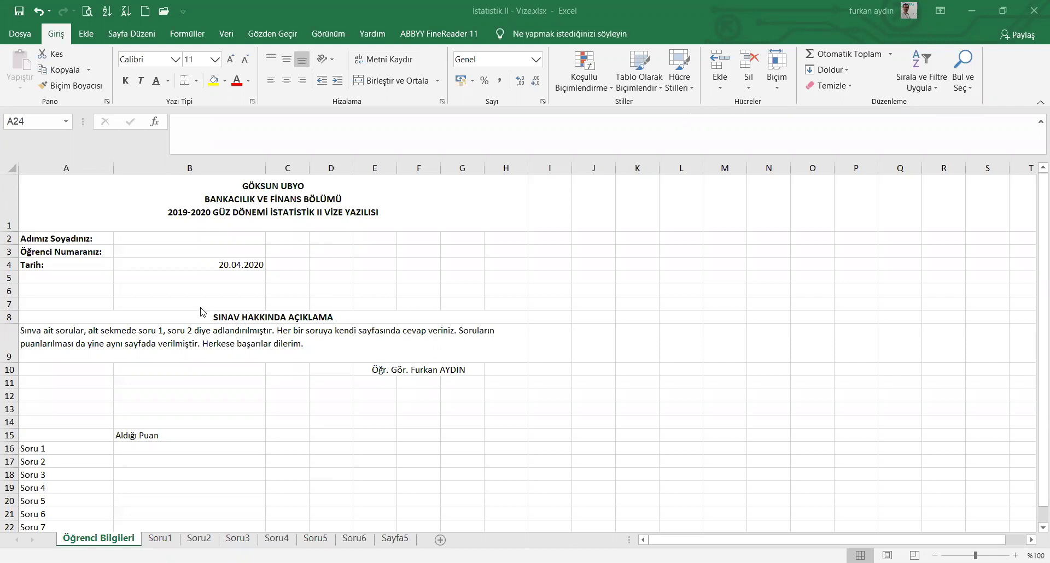
Look over the exam cover sheet and select the empty student number cell B3
{"action": "scroll", "coordinate": [129, 427], "scroll_direction": "down", "scroll_amount": 1}
{"action": "scroll", "coordinate": [132, 425], "scroll_direction": "up", "scroll_amount": 1}
{"action": "left_click", "coordinate": [153, 248]}
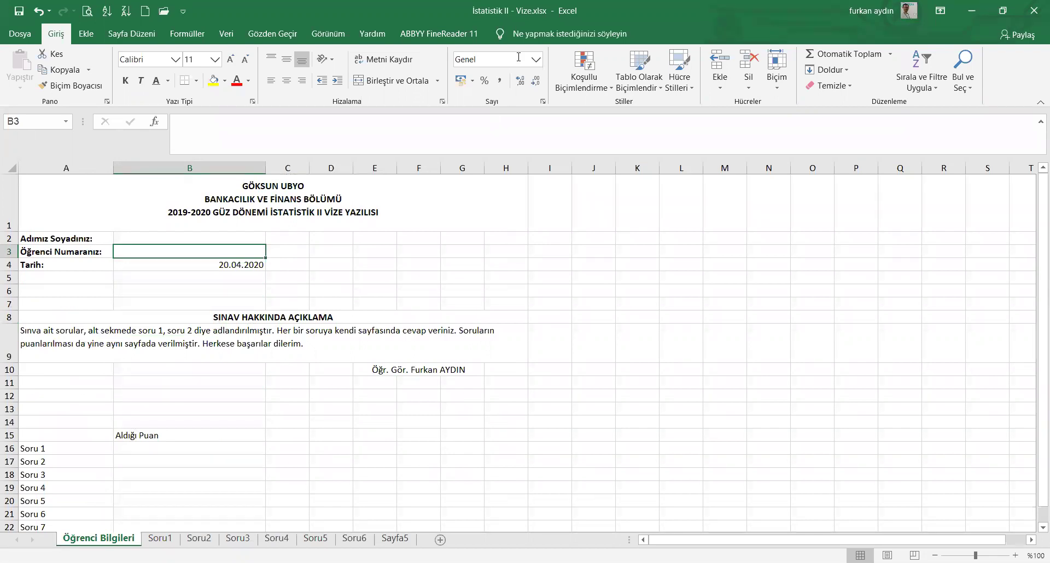
Mark the row of worksheet names with a green freehand outline and an arrow pointing down at it
{"action": "mouse_move", "coordinate": [77, 489]}
{"action": "left_mouse_down"}
{"action": "mouse_move", "coordinate": [25, 555]}
{"action": "mouse_move", "coordinate": [437, 545]}
{"action": "mouse_move", "coordinate": [199, 471]}
{"action": "mouse_move", "coordinate": [63, 486]}
{"action": "left_mouse_up"}
{"action": "left_click_drag", "start_coordinate": [233, 473], "coordinate": [239, 433]}
{"action": "mouse_move", "coordinate": [230, 515]}
{"action": "left_mouse_down"}
{"action": "mouse_move", "coordinate": [234, 474]}
{"action": "mouse_move", "coordinate": [230, 520]}
{"action": "mouse_move", "coordinate": [242, 491]}
{"action": "left_mouse_up"}
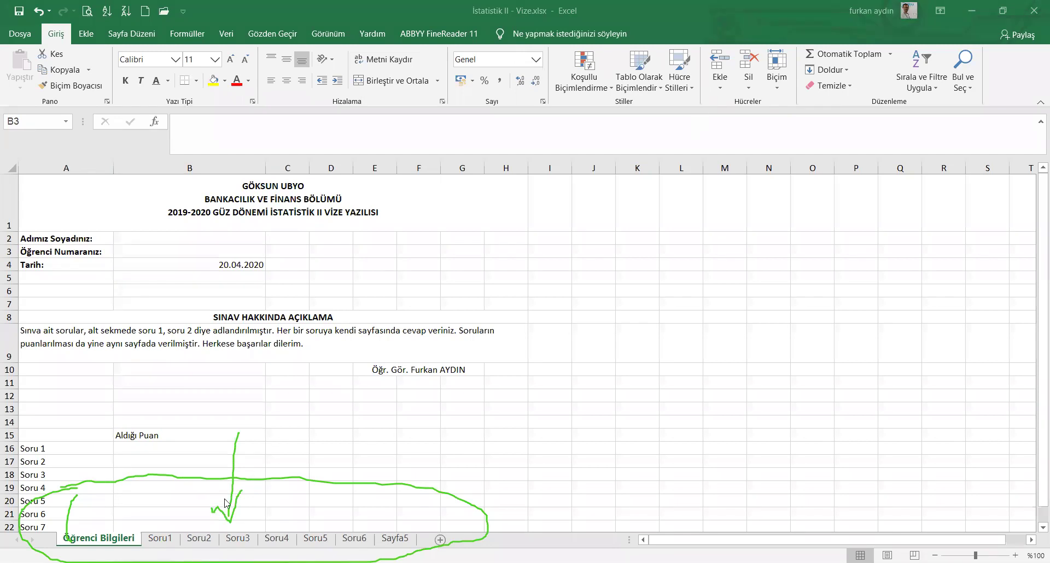
Go through the question sheets one by one from Soru1 to Soru6
{"action": "left_click", "coordinate": [164, 538]}
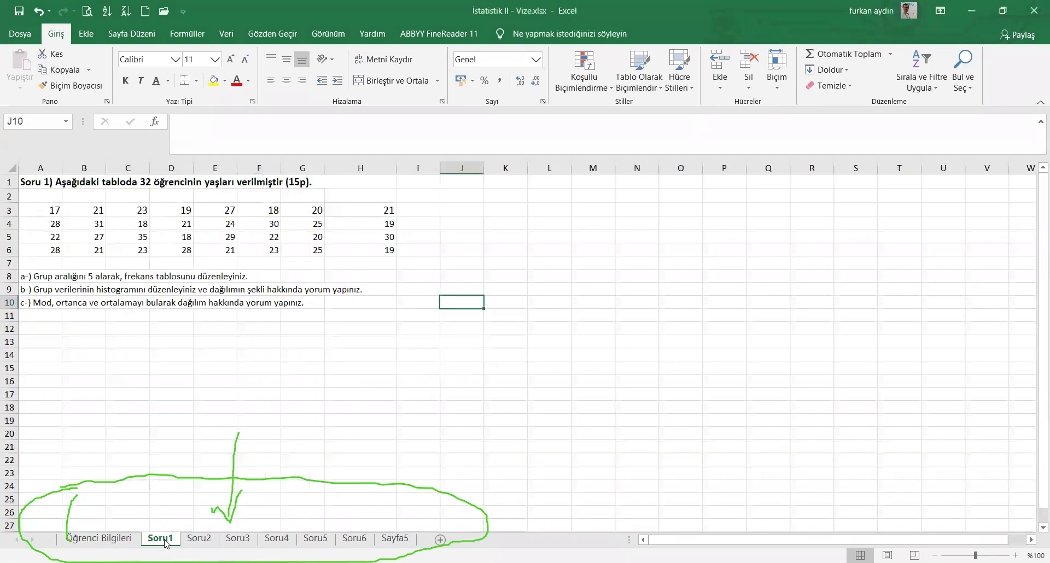
{"action": "left_click", "coordinate": [199, 541]}
{"action": "left_click", "coordinate": [238, 540]}
{"action": "left_click", "coordinate": [277, 540]}
{"action": "left_click", "coordinate": [315, 541]}
{"action": "left_click", "coordinate": [354, 538]}
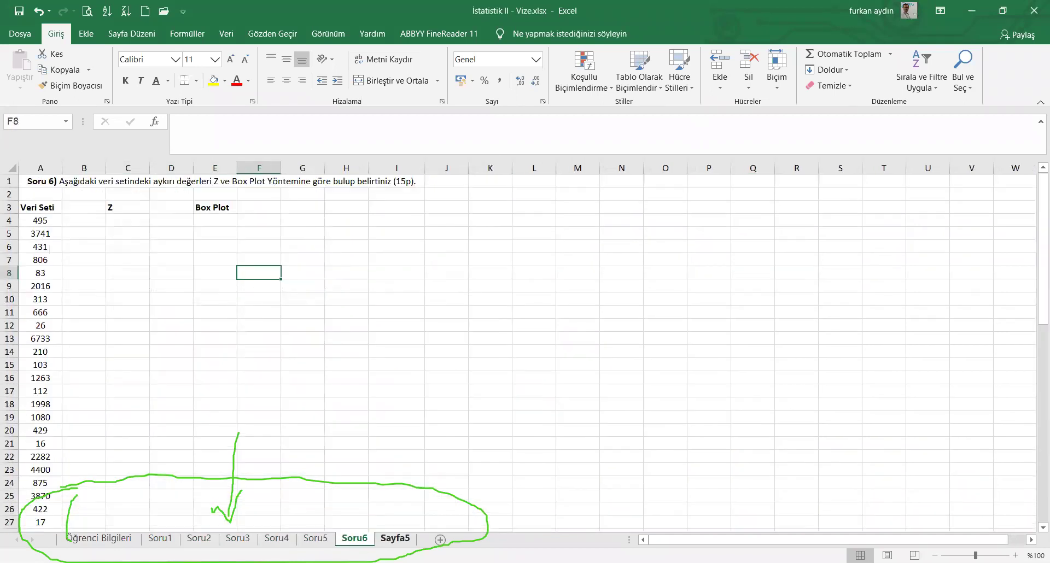
Rename the Sayfa5 worksheet as Soru7
{"action": "right_click", "coordinate": [395, 538]}
{"action": "left_click", "coordinate": [460, 418]}
{"action": "type", "text": "Soru7"}
{"action": "key", "text": "Return"}
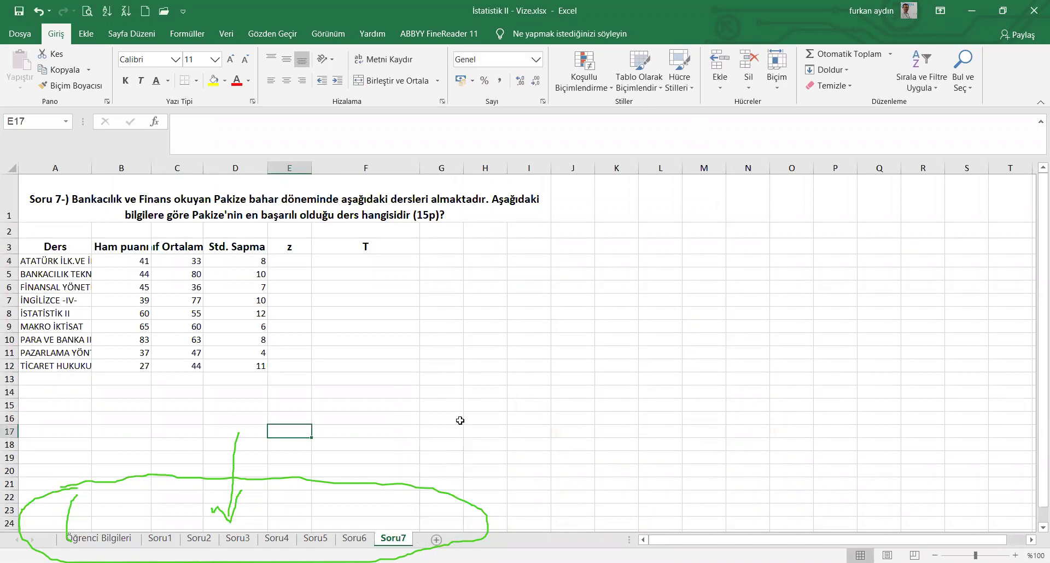
Review the per-question score cells and the Toplam Puan row on the Öğrenci Bilgileri sheet
{"action": "left_click", "coordinate": [89, 533]}
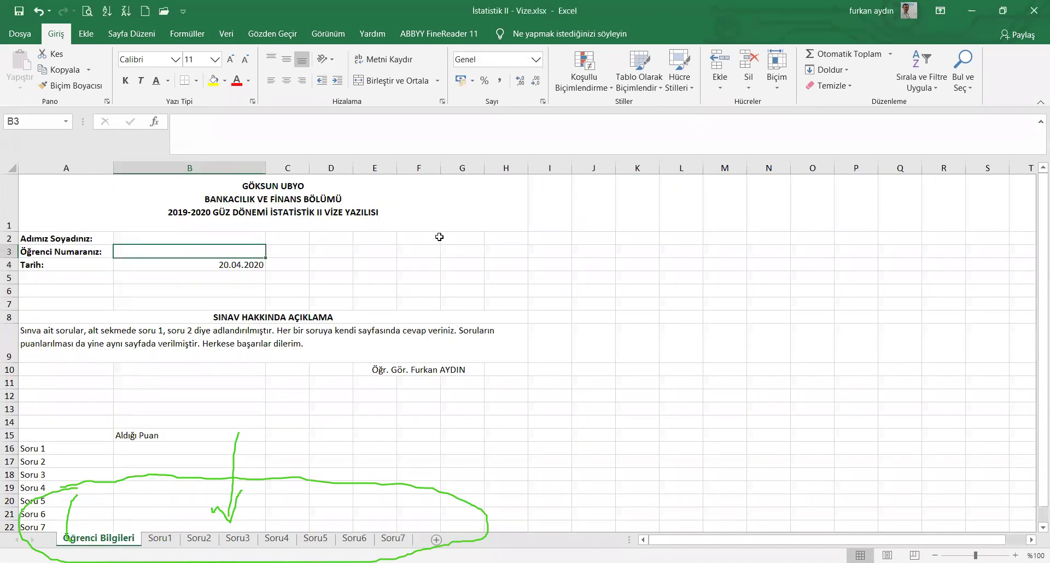
{"action": "scroll", "coordinate": [101, 435], "scroll_direction": "down", "scroll_amount": 3}
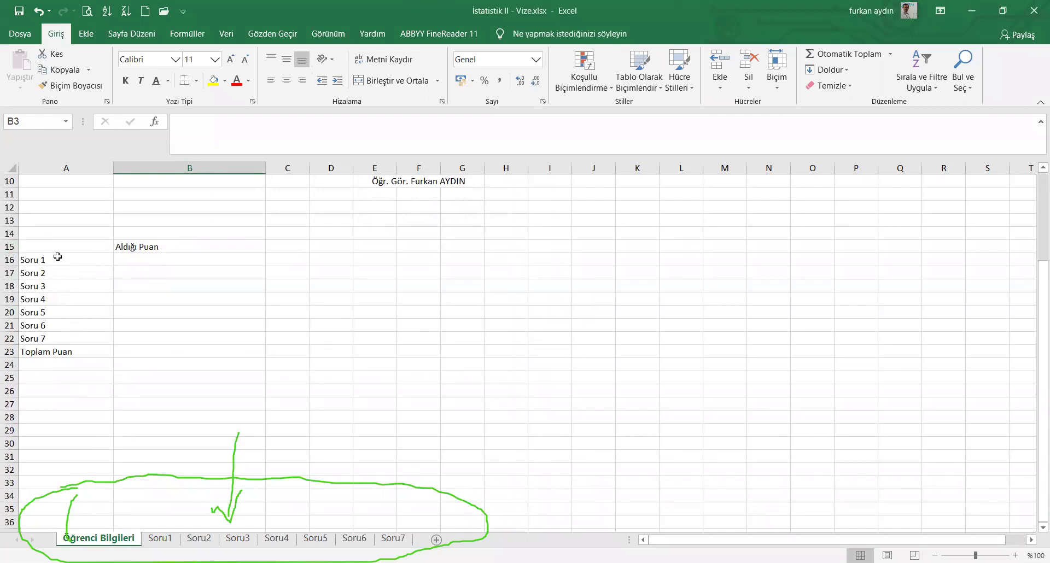
{"action": "left_click", "coordinate": [161, 262]}
{"action": "left_click", "coordinate": [160, 285]}
{"action": "left_click", "coordinate": [153, 312]}
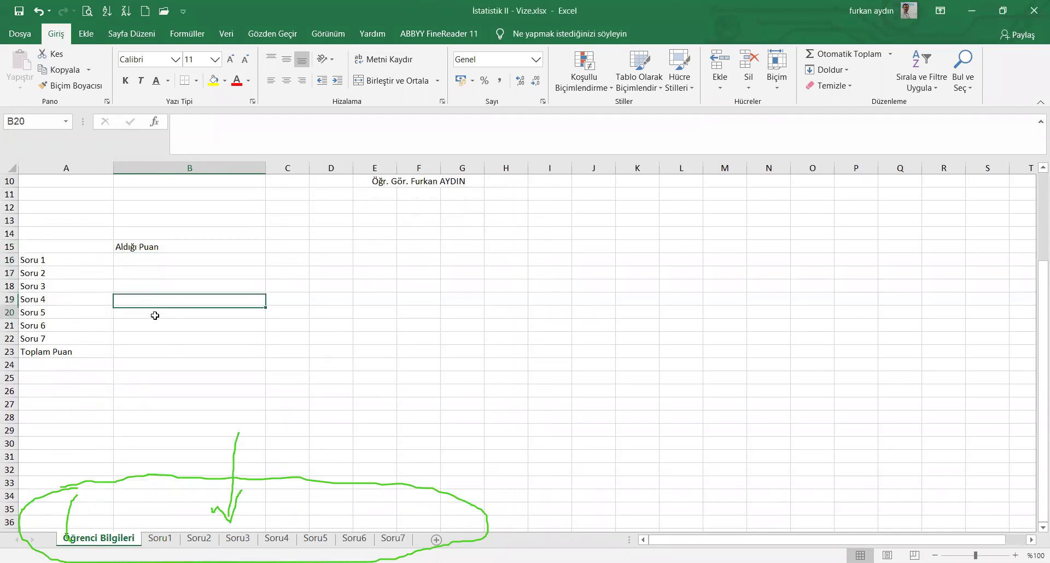
{"action": "left_click", "coordinate": [148, 339]}
{"action": "left_click", "coordinate": [148, 347]}
{"action": "scroll", "coordinate": [178, 328], "scroll_direction": "up", "scroll_amount": 3}
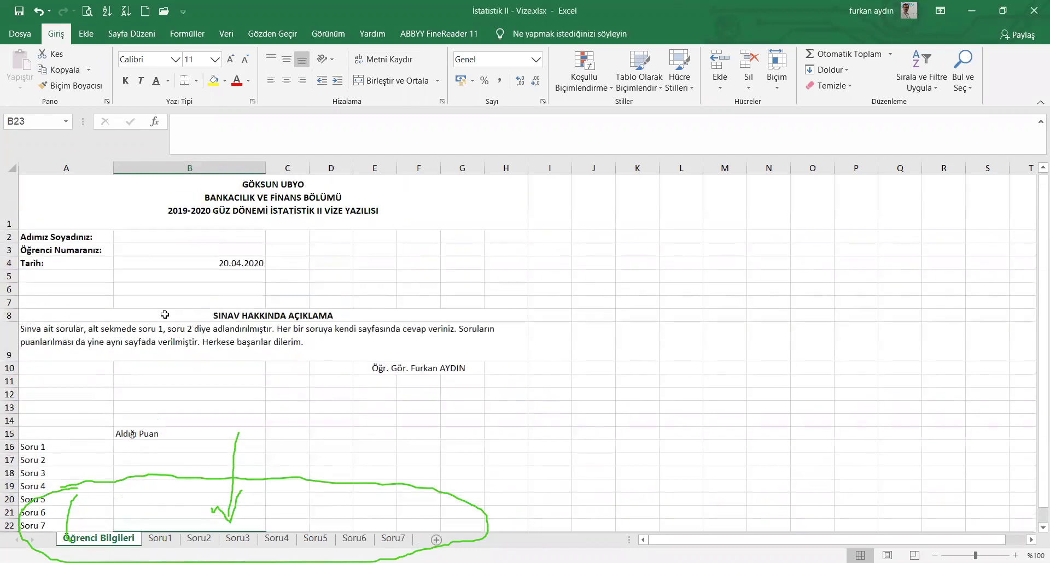
Review the frequency table and histogram question on the Soru1 sheet and the empty answer area beneath it
{"action": "left_click", "coordinate": [160, 538]}
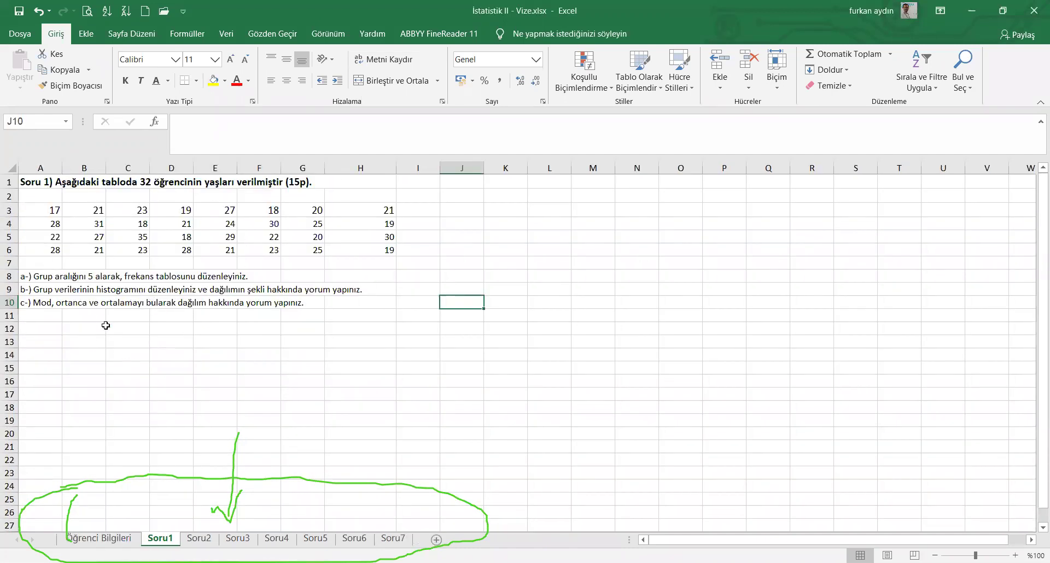
{"action": "left_click_drag", "start_coordinate": [37, 345], "coordinate": [607, 393]}
{"action": "left_click", "coordinate": [355, 381]}
{"action": "left_click_drag", "start_coordinate": [42, 339], "coordinate": [539, 394]}
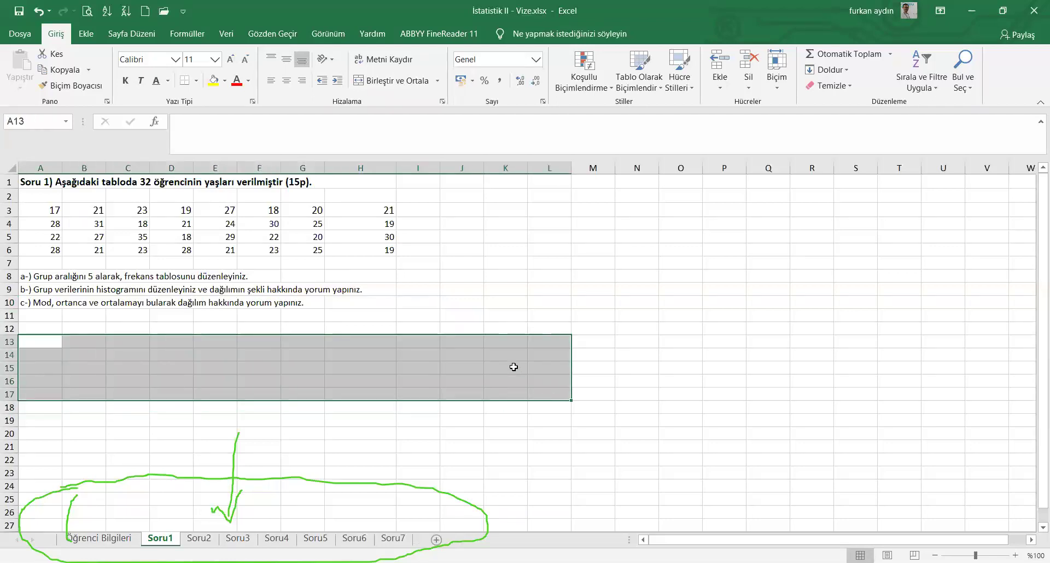
{"action": "scroll", "coordinate": [605, 366], "scroll_direction": "down", "scroll_amount": 3}
{"action": "scroll", "coordinate": [633, 383], "scroll_direction": "up", "scroll_amount": 3}
{"action": "left_click", "coordinate": [138, 471]}
{"action": "left_click_drag", "start_coordinate": [42, 353], "coordinate": [95, 367]}
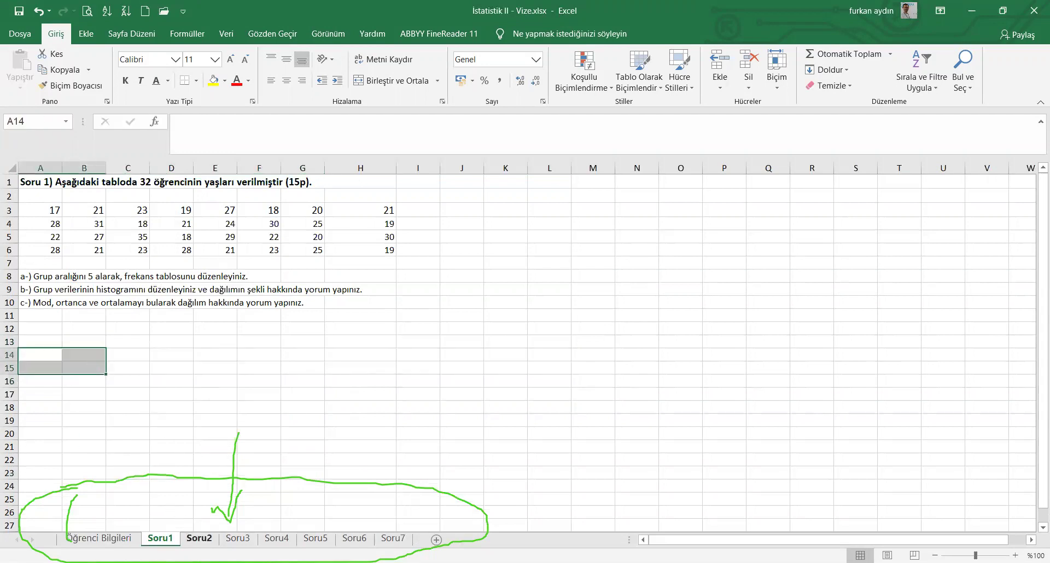
Review the group similarity question on Soru2 with its free answer cells, and the standard deviation and variance question on Soru3
{"action": "left_click", "coordinate": [199, 538]}
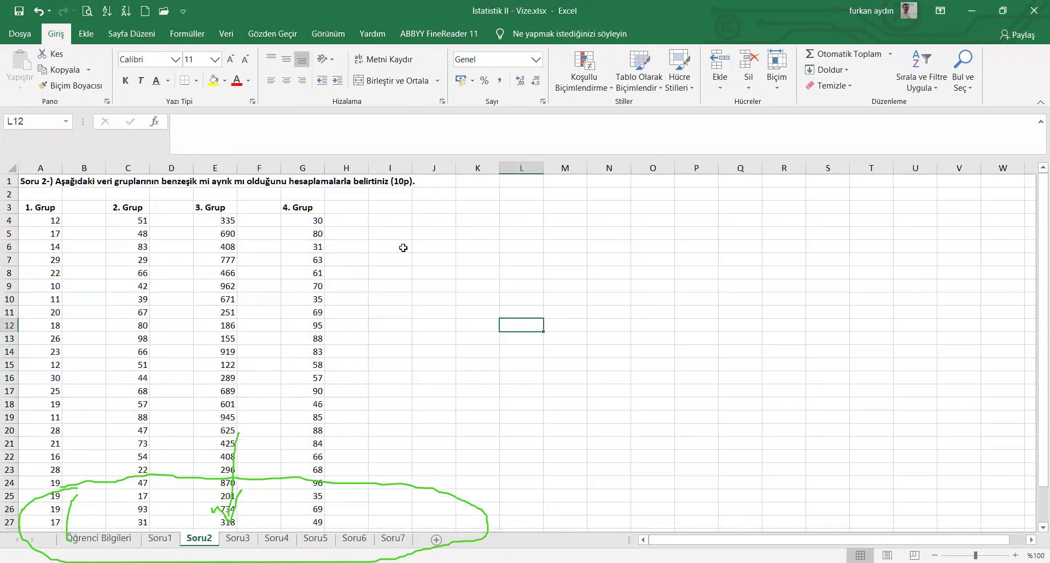
{"action": "left_click_drag", "start_coordinate": [403, 248], "coordinate": [572, 265]}
{"action": "mouse_move", "coordinate": [468, 284]}
{"action": "left_mouse_down"}
{"action": "mouse_move", "coordinate": [514, 286]}
{"action": "mouse_move", "coordinate": [466, 283]}
{"action": "left_mouse_up"}
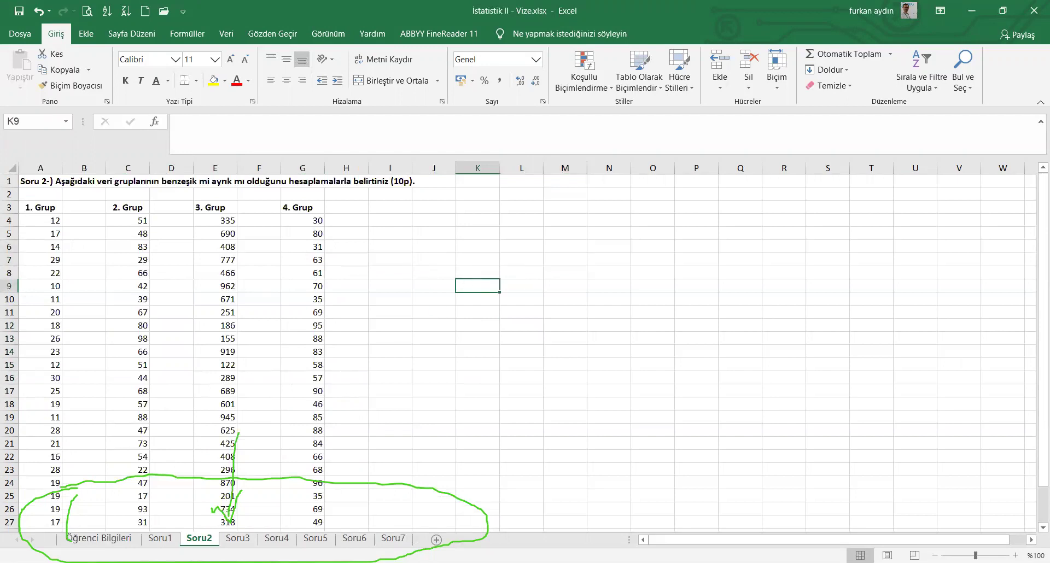
{"action": "left_click", "coordinate": [238, 538]}
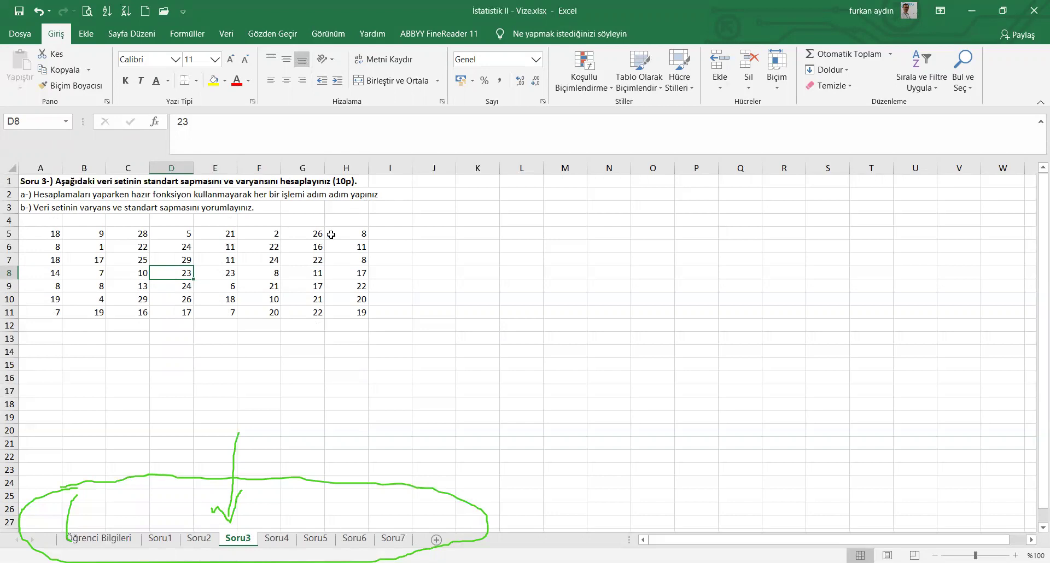
Examine the four sample histograms and the normality statistics table on the Soru4 sheet, including the answer area below them
{"action": "left_click", "coordinate": [276, 538]}
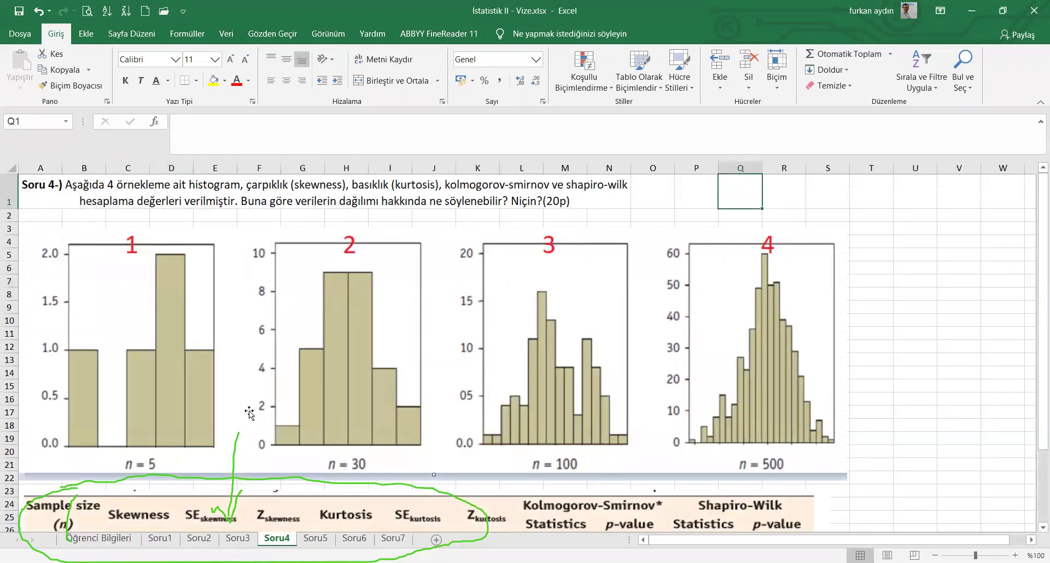
{"action": "scroll", "coordinate": [249, 411], "scroll_direction": "down", "scroll_amount": 8}
{"action": "scroll", "coordinate": [248, 411], "scroll_direction": "up", "scroll_amount": 8}
{"action": "scroll", "coordinate": [249, 411], "scroll_direction": "down", "scroll_amount": 7}
{"action": "scroll", "coordinate": [249, 411], "scroll_direction": "up", "scroll_amount": 7}
{"action": "scroll", "coordinate": [248, 411], "scroll_direction": "down", "scroll_amount": 5}
{"action": "scroll", "coordinate": [248, 411], "scroll_direction": "down", "scroll_amount": 4}
{"action": "scroll", "coordinate": [230, 410], "scroll_direction": "up", "scroll_amount": 3}
{"action": "left_click_drag", "start_coordinate": [49, 391], "coordinate": [766, 486]}
{"action": "left_click", "coordinate": [652, 440]}
{"action": "left_click_drag", "start_coordinate": [653, 440], "coordinate": [680, 460]}
{"action": "left_click", "coordinate": [696, 457]}
{"action": "scroll", "coordinate": [728, 421], "scroll_direction": "up", "scroll_amount": 6}
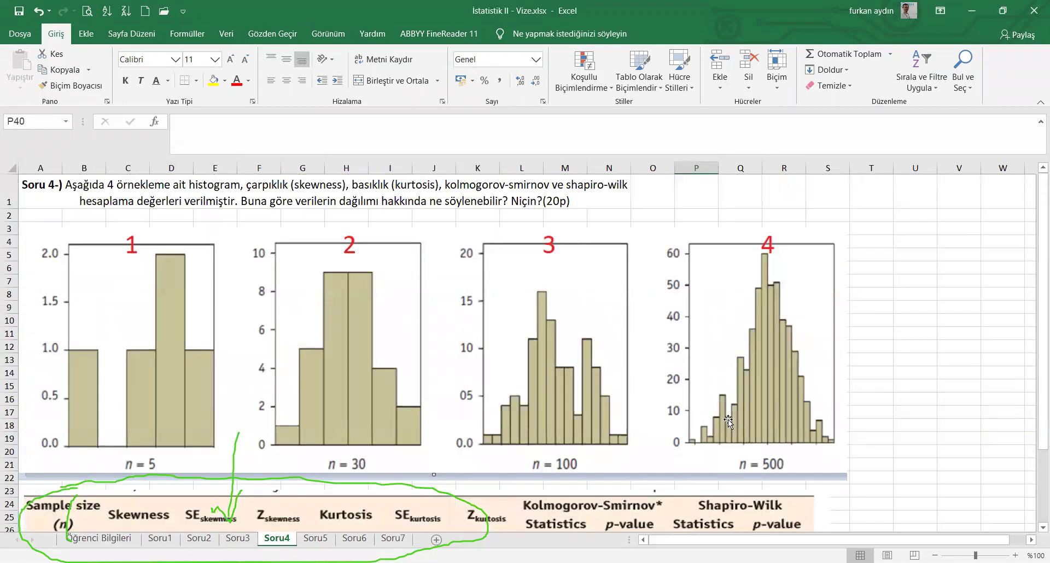
Review the Soru5 transformation question, its full data set and the empty cells beside the data
{"action": "left_click", "coordinate": [315, 538]}
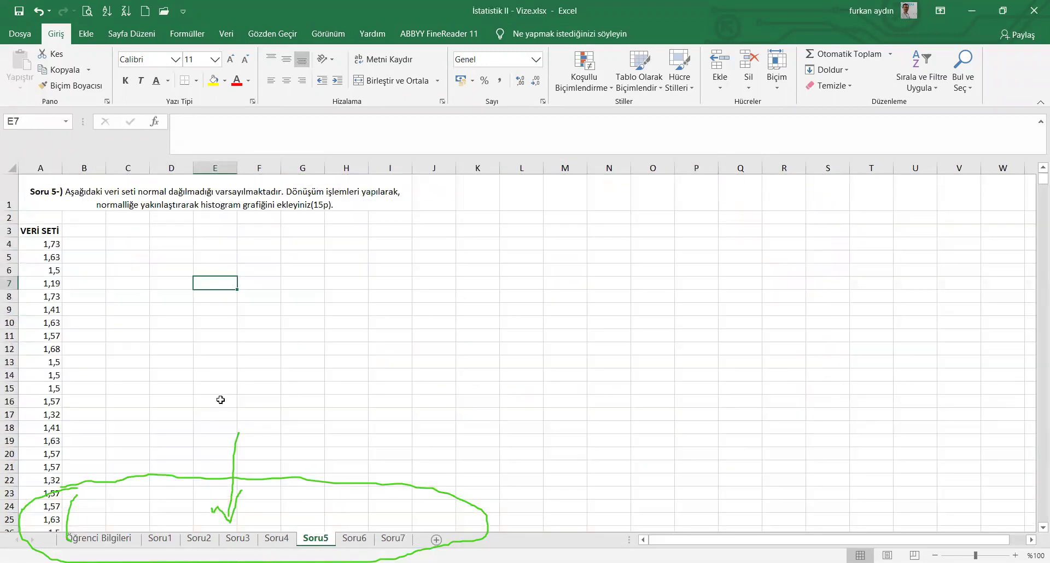
{"action": "scroll", "coordinate": [181, 360], "scroll_direction": "down", "scroll_amount": 12}
{"action": "scroll", "coordinate": [181, 359], "scroll_direction": "down", "scroll_amount": 20}
{"action": "scroll", "coordinate": [181, 359], "scroll_direction": "up", "scroll_amount": 20}
{"action": "left_click_drag", "start_coordinate": [128, 284], "coordinate": [191, 309]}
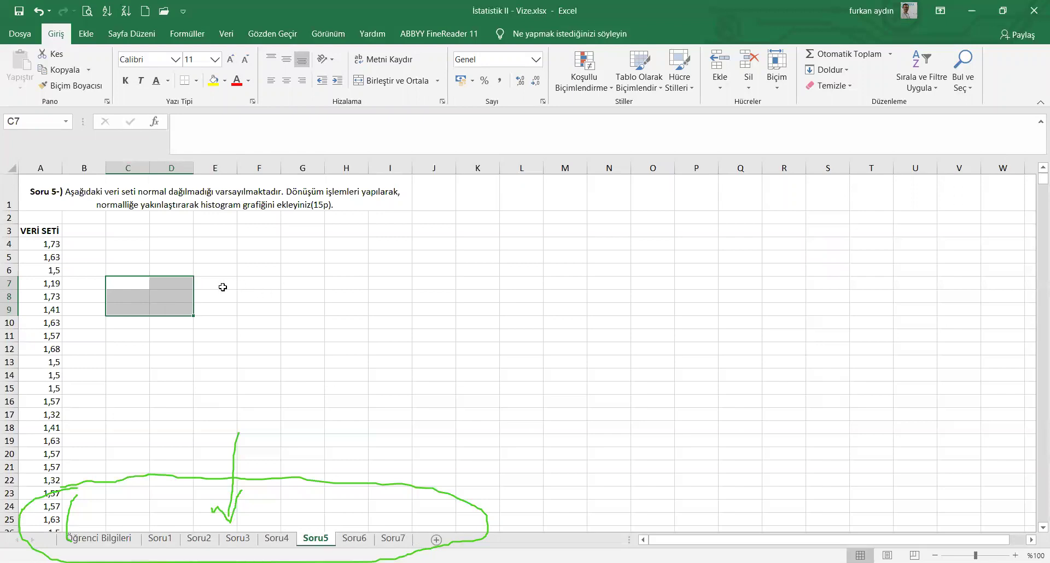
{"action": "left_click", "coordinate": [177, 259]}
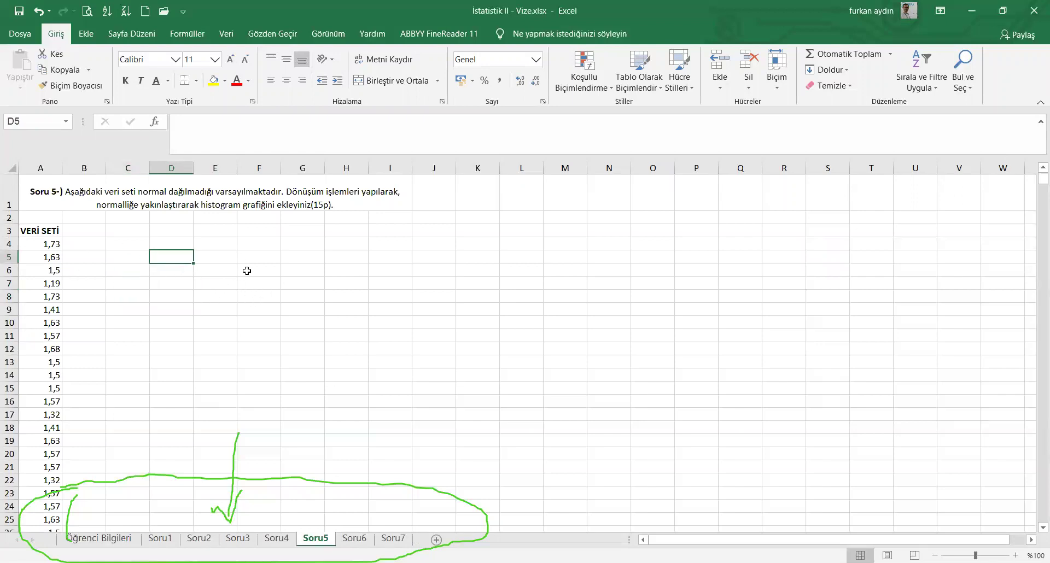
Review the outlier question on the Soru6 sheet and its Z and Box Plot answer columns
{"action": "key", "text": "ctrl+Page_Down"}
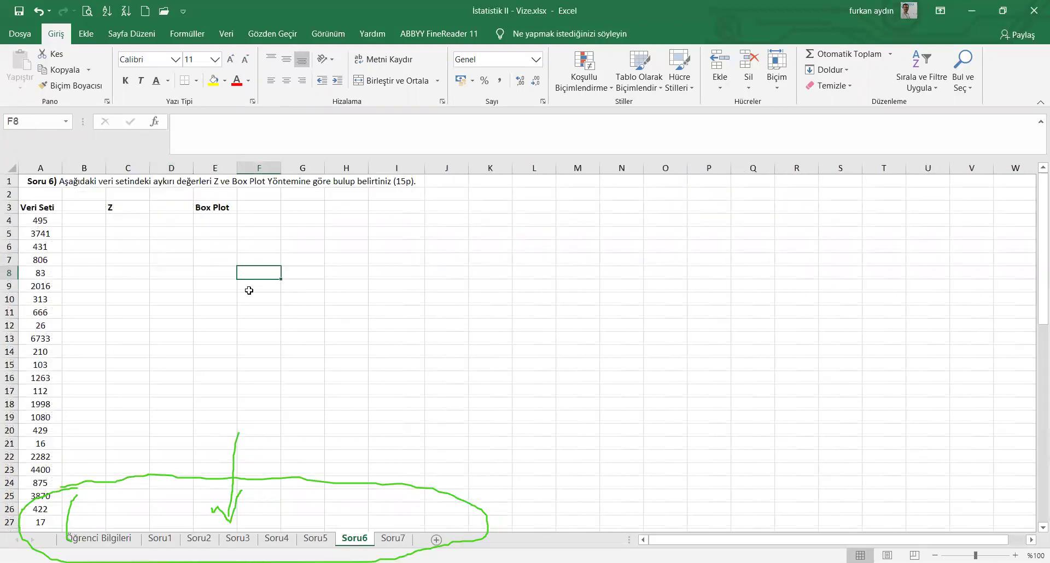
{"action": "left_click_drag", "start_coordinate": [166, 298], "coordinate": [382, 317]}
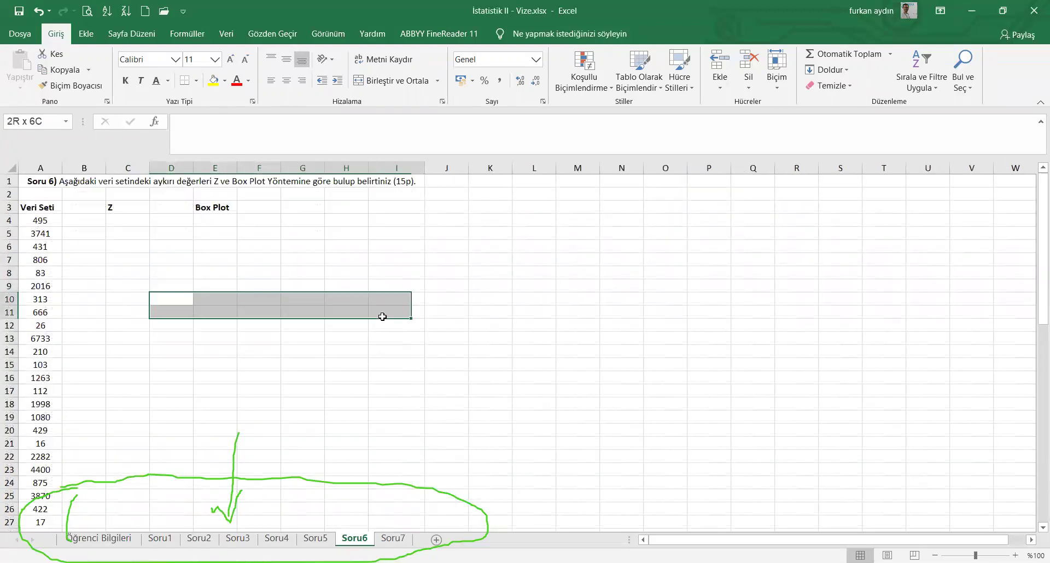
{"action": "left_click", "coordinate": [147, 220]}
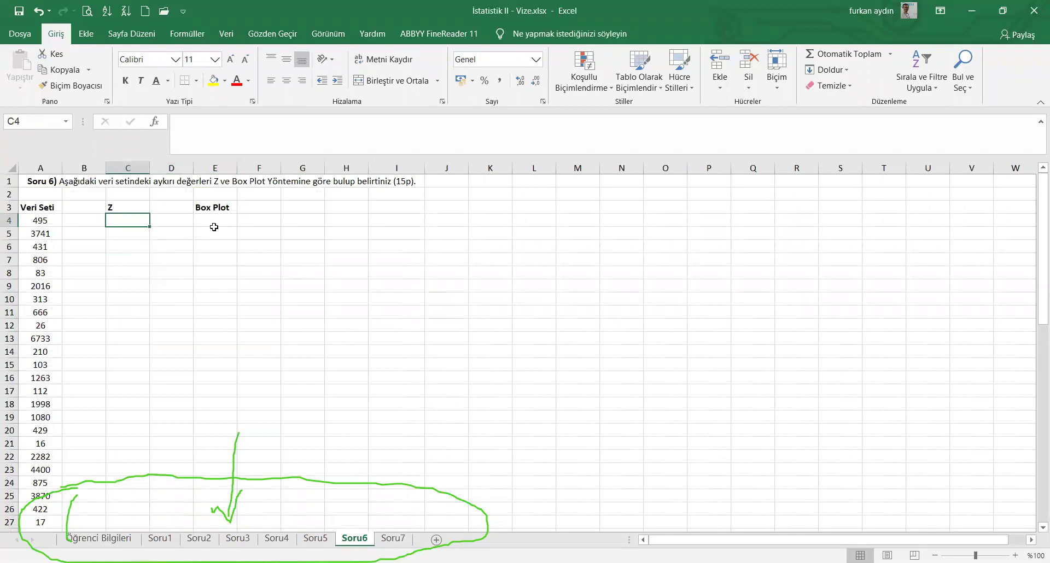
{"action": "left_click", "coordinate": [224, 228]}
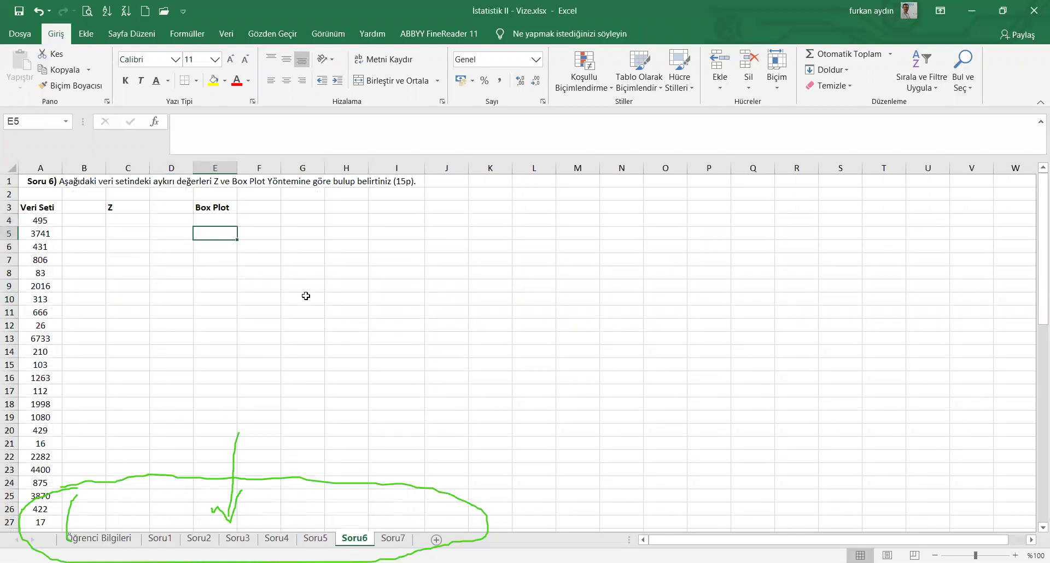
Widen the Ders column on Soru7 to fit the course names, widen the z column slightly, and select T cells F4:F12
{"action": "left_click", "coordinate": [389, 540]}
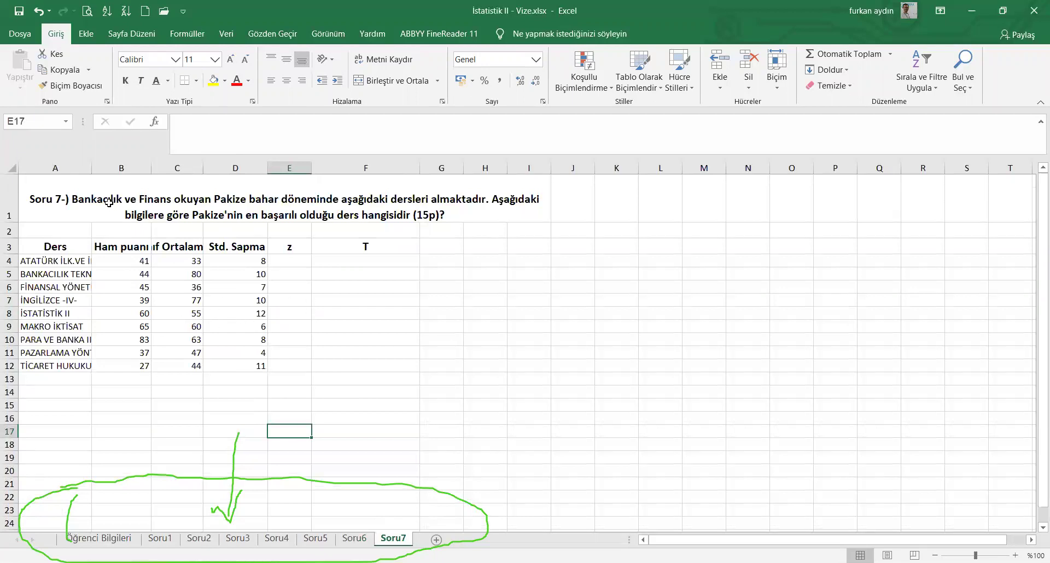
{"action": "left_click_drag", "start_coordinate": [93, 168], "coordinate": [198, 170]}
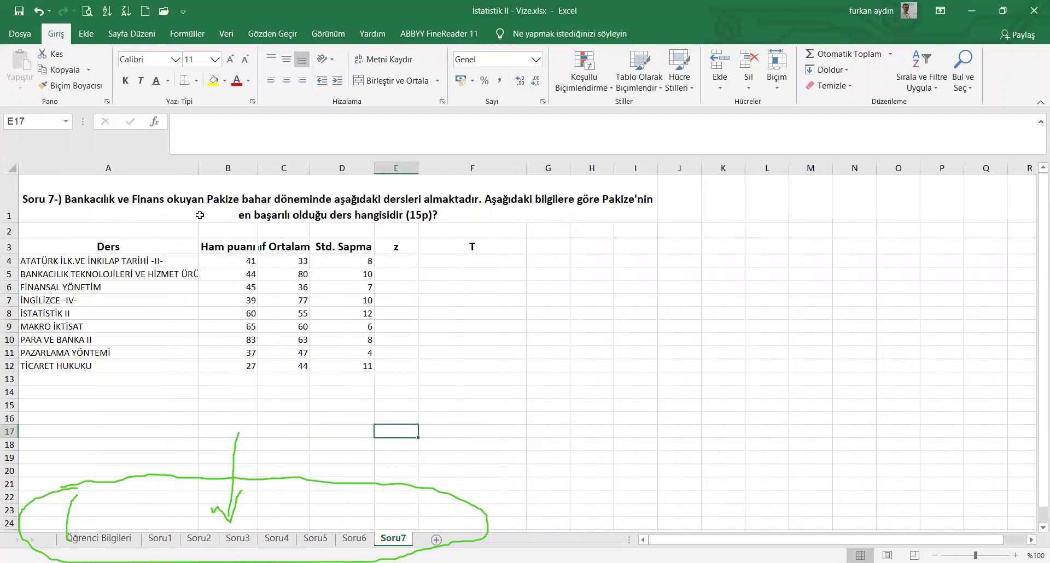
{"action": "left_click", "coordinate": [197, 169]}
{"action": "left_click", "coordinate": [393, 300]}
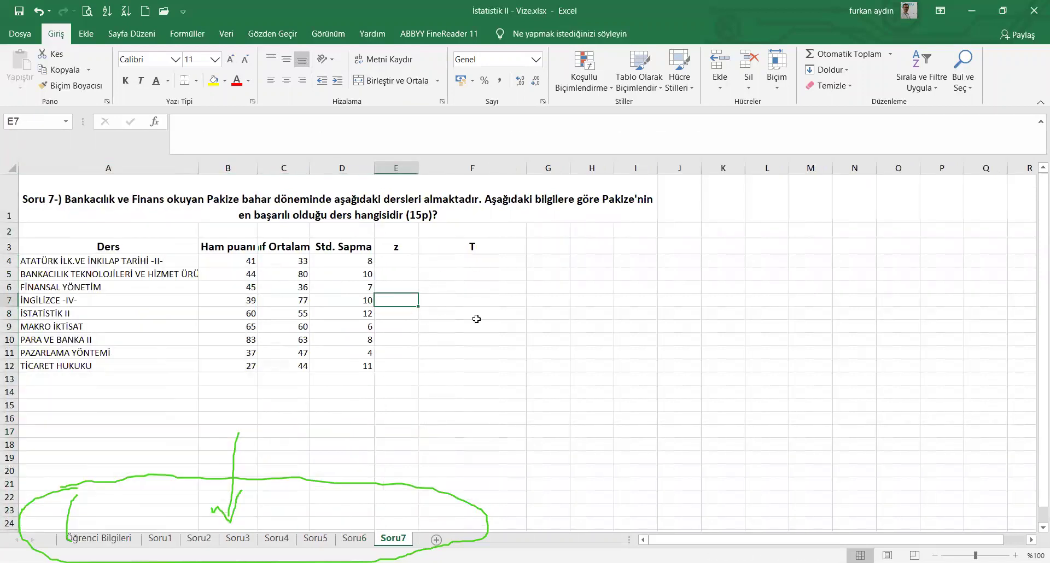
{"action": "left_click_drag", "start_coordinate": [421, 169], "coordinate": [425, 169]}
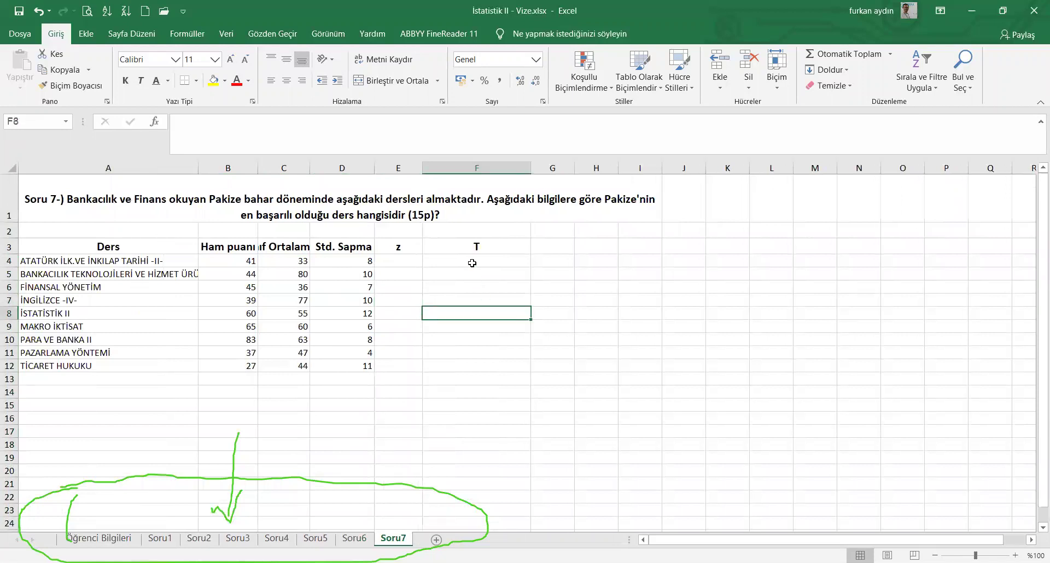
{"action": "left_click_drag", "start_coordinate": [472, 262], "coordinate": [475, 365]}
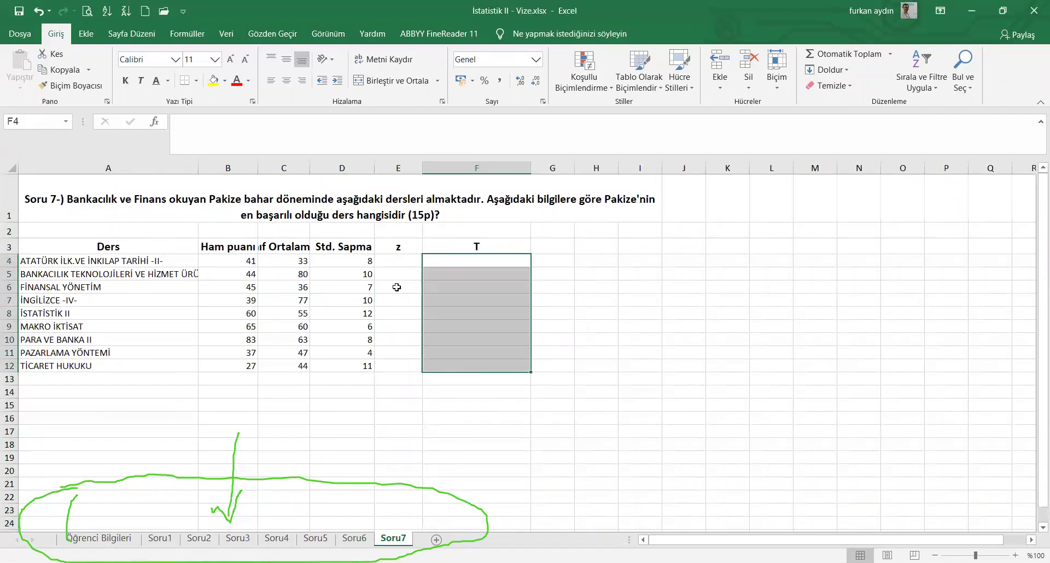